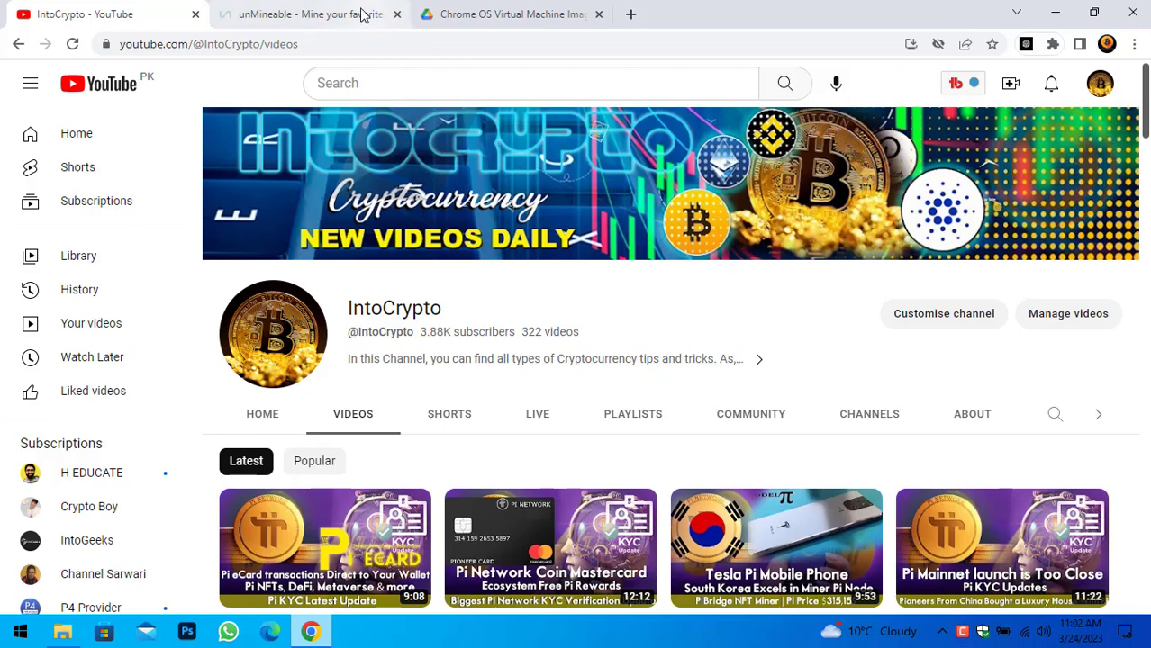
Browse unMineable's supported coins list, including Flux, then go to the Get started page.
click(326, 16)
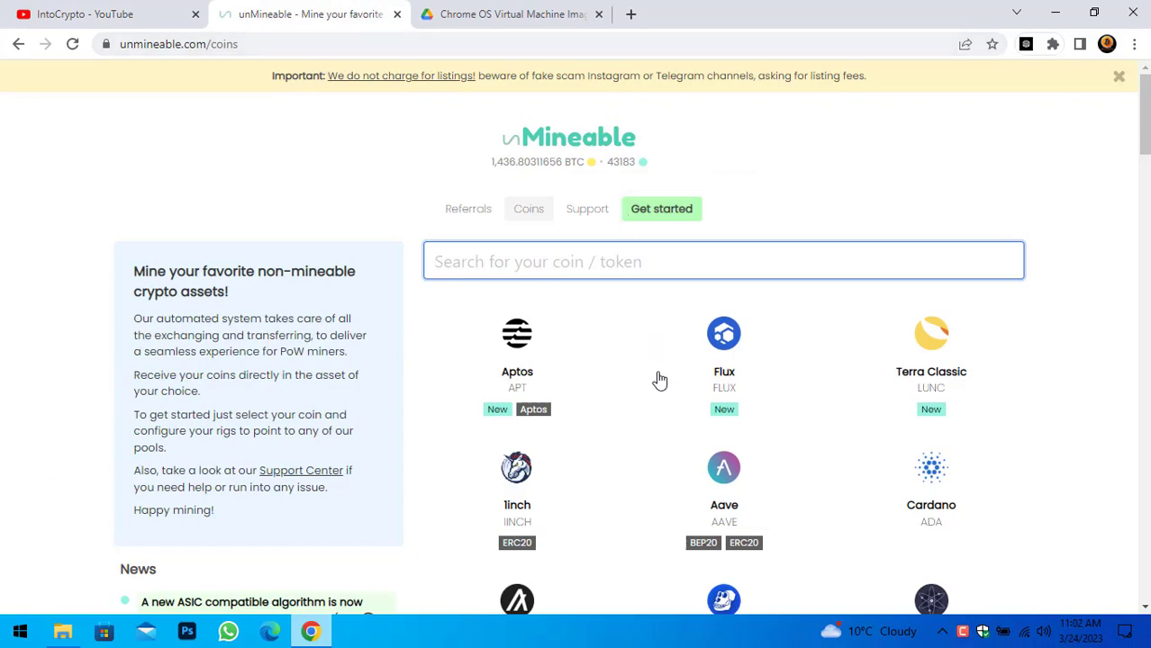
scroll(655, 378, down, 3)
scroll(681, 365, down, 15)
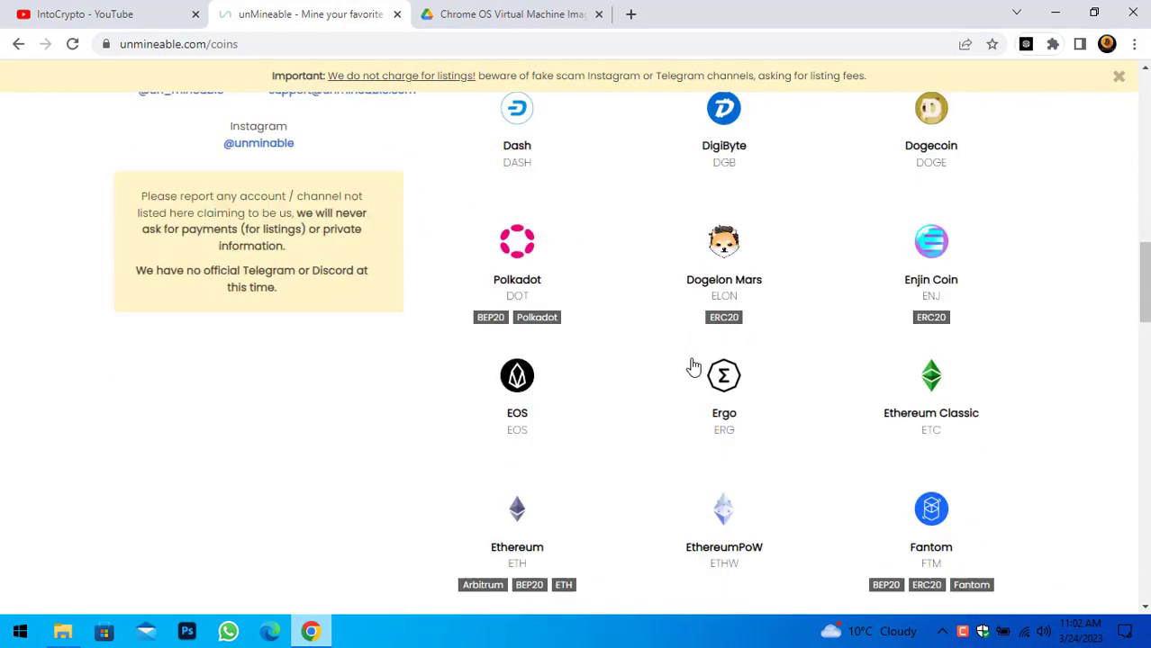
scroll(725, 378, up, 15)
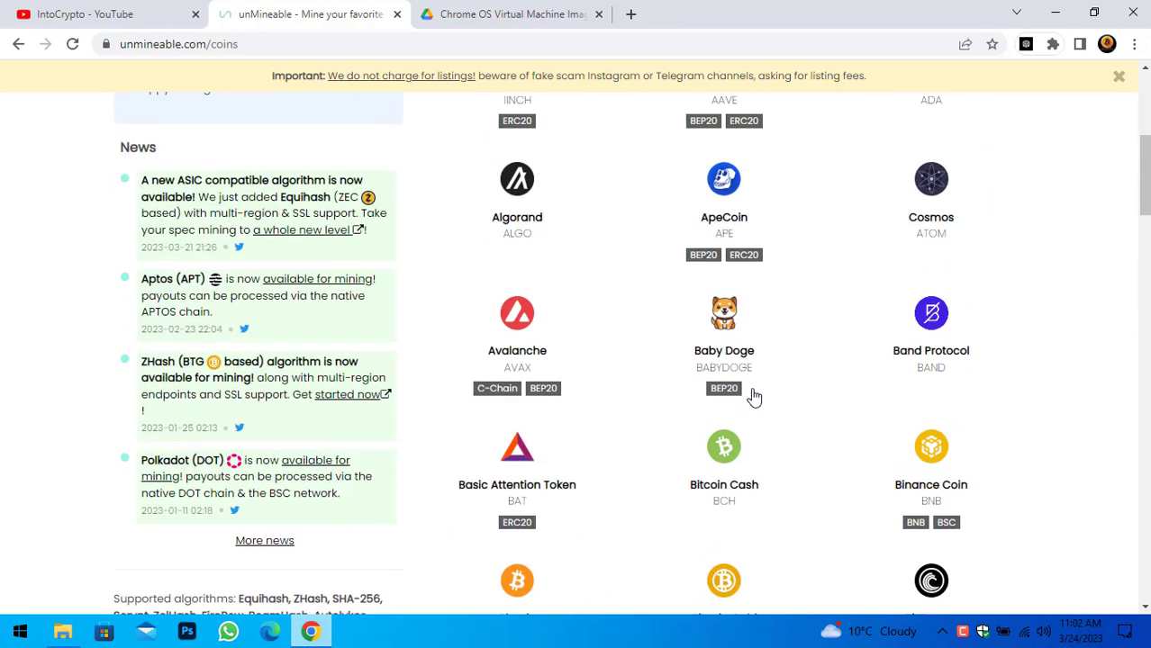
scroll(759, 399, up, 1)
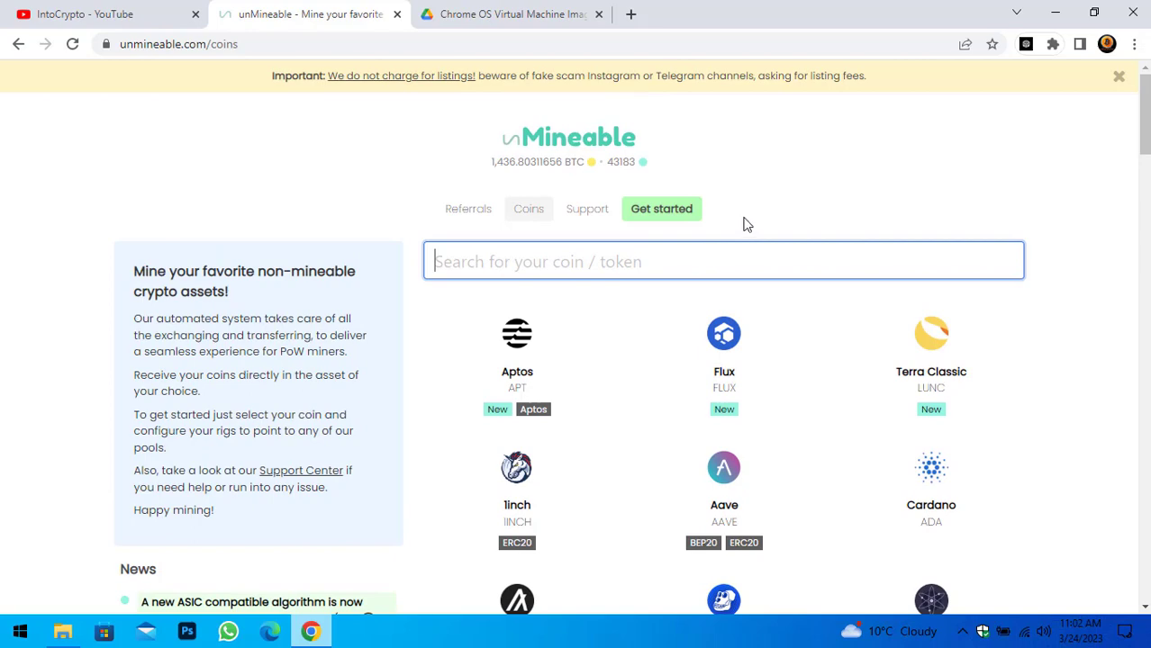
click(679, 223)
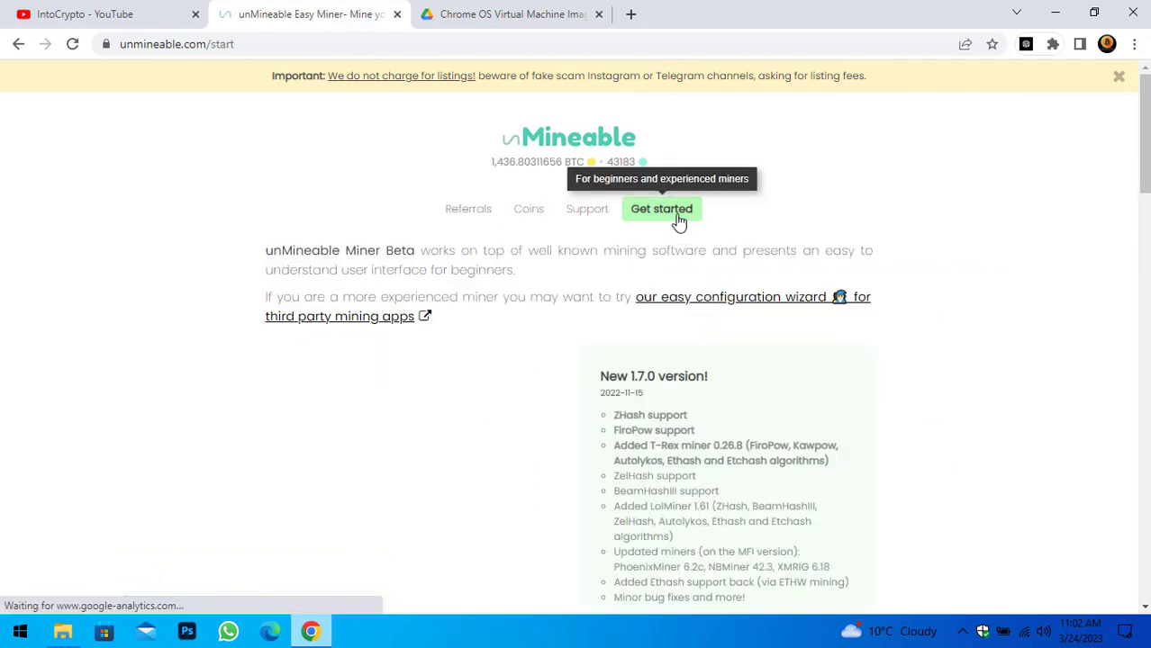
Download the 104.3 MB MFI version, unMineable.Miner.1.7.0-beta-mfi.zip, from the start page.
scroll(780, 300, down, 4)
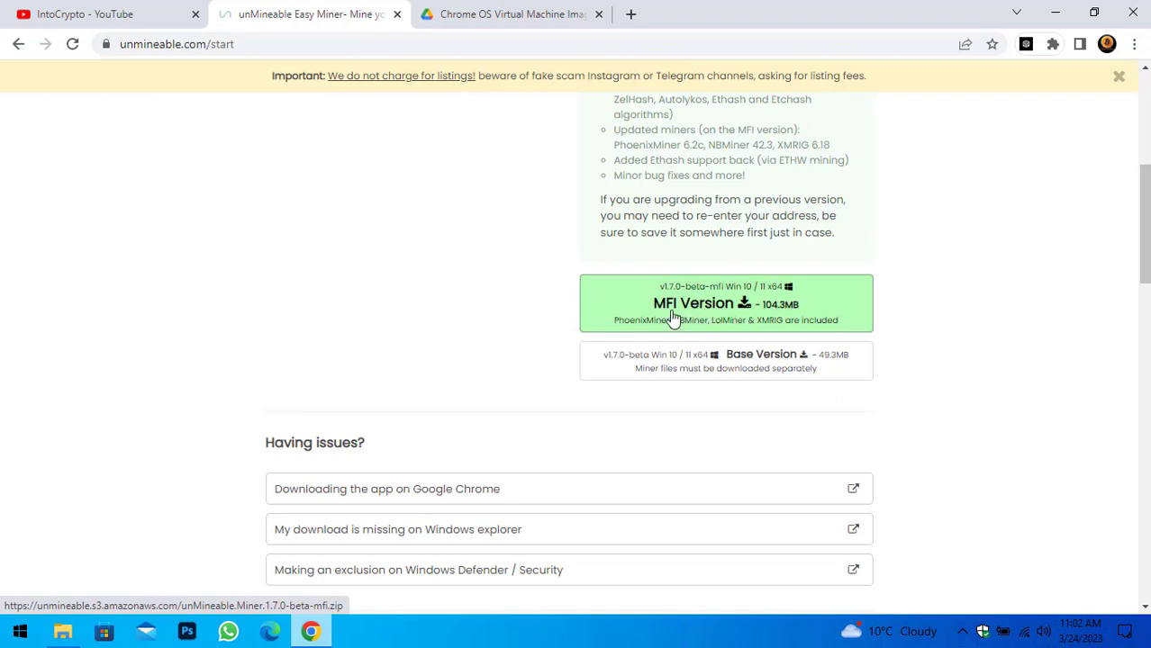
scroll(711, 313, up, 2)
scroll(743, 388, down, 3)
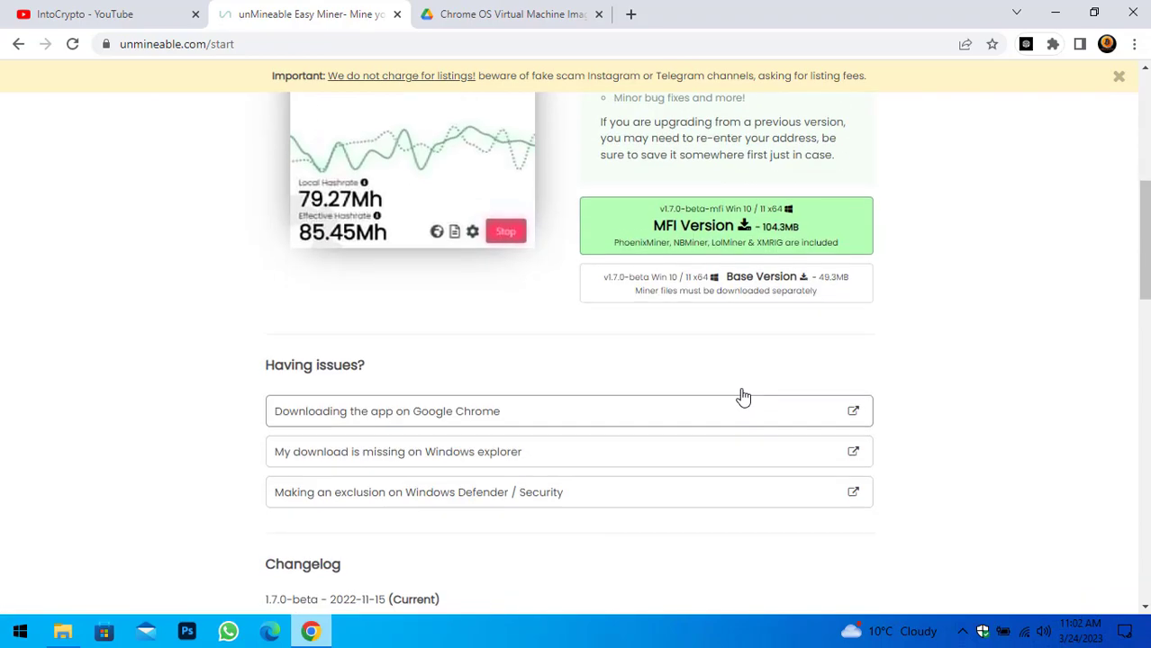
click(708, 237)
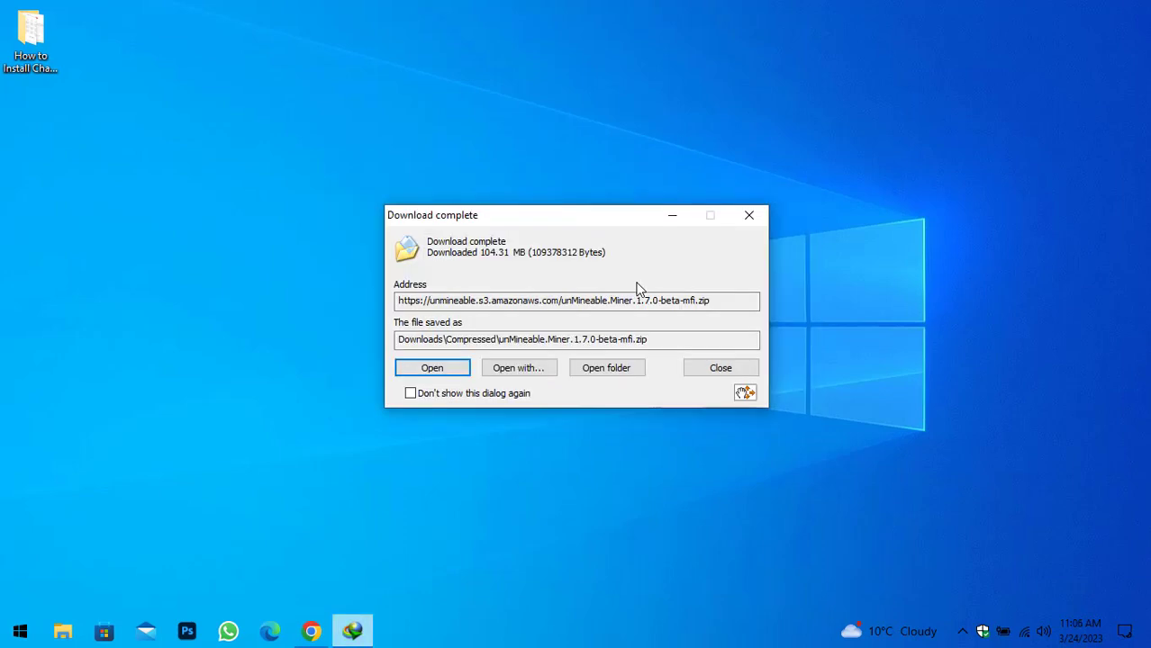
Open the downloaded zip in WinRAR and run the unMineable Miner (MFI) 1.7.0-beta installer.
click(432, 368)
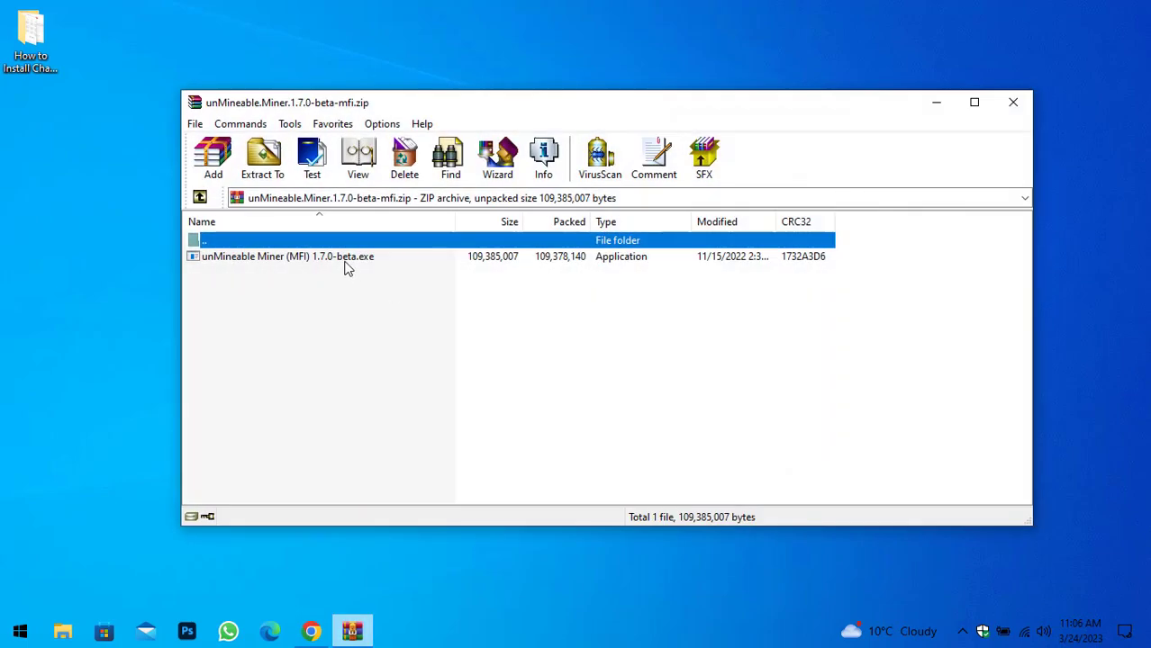
double_click(350, 260)
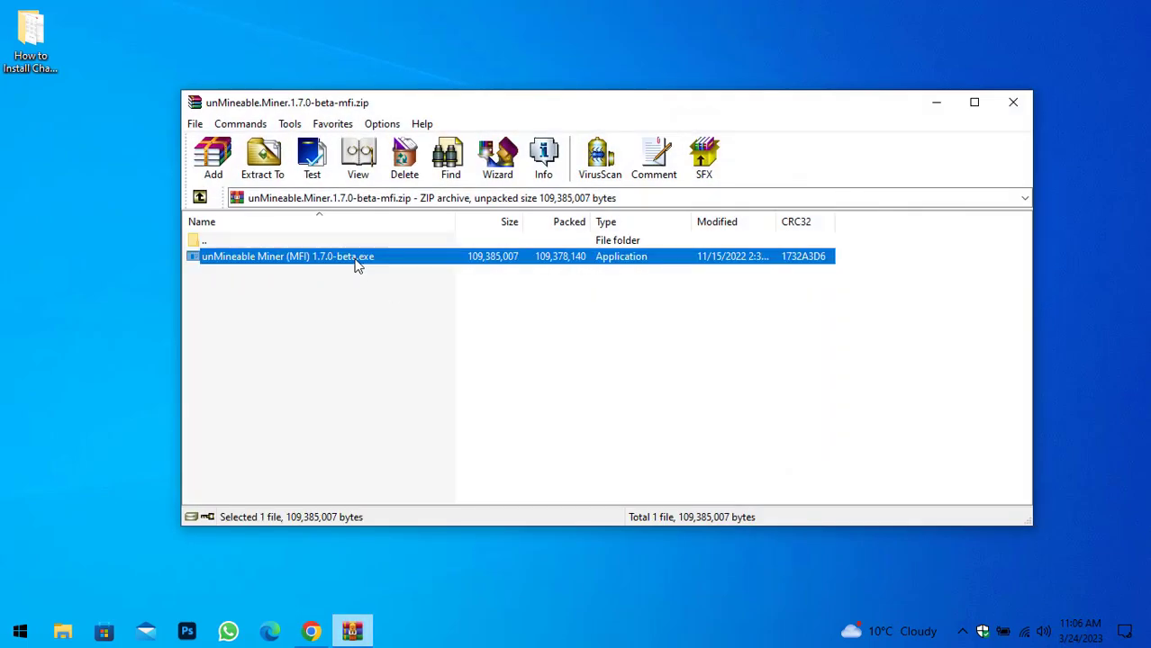
click(936, 101)
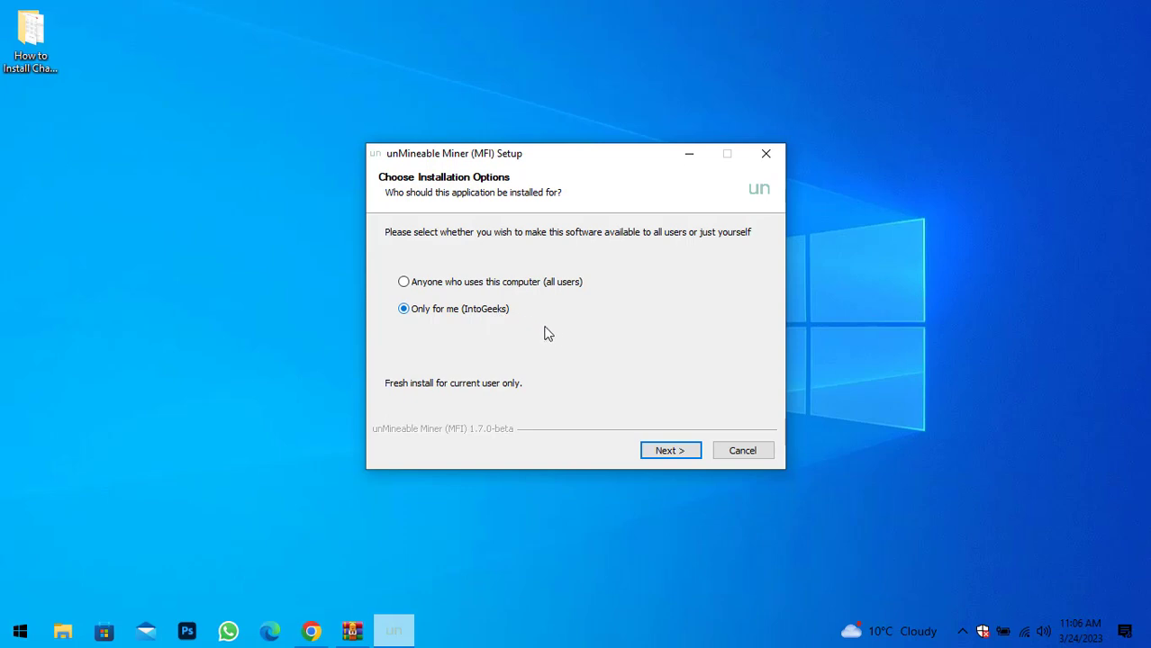
Install unMineable Miner 'Only for me' in the default folder and launch it on finish.
click(672, 450)
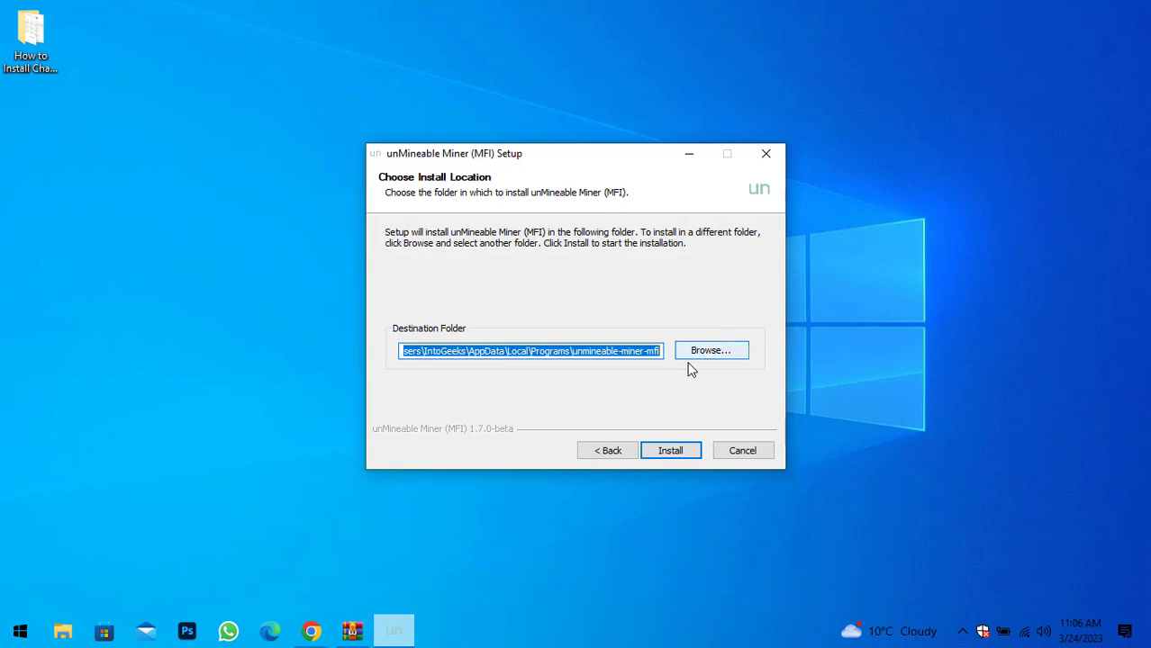
click(672, 450)
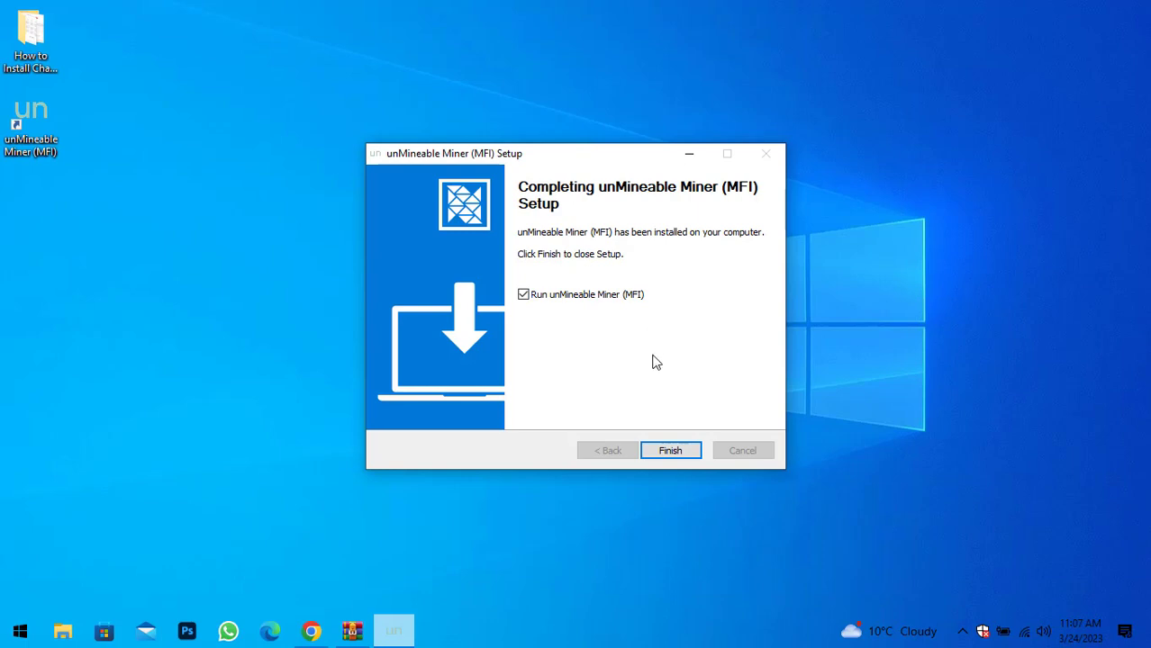
click(680, 451)
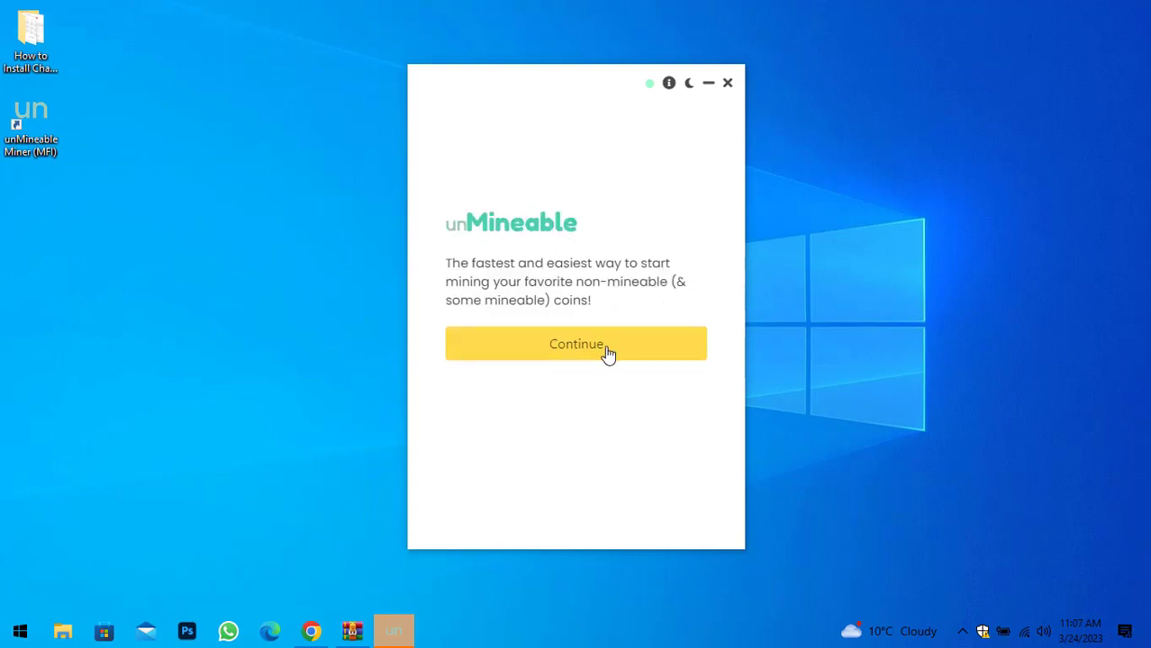
Choose GPU mining with NBMiner and open the NBMiner download page in Google Chrome.
click(608, 352)
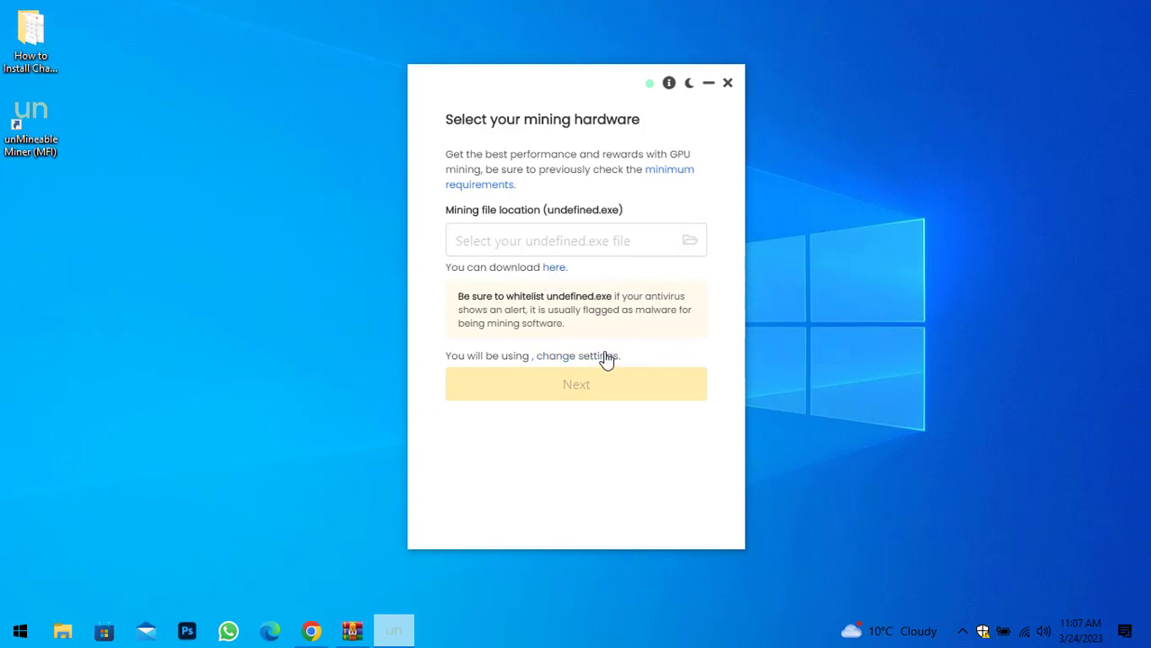
click(560, 247)
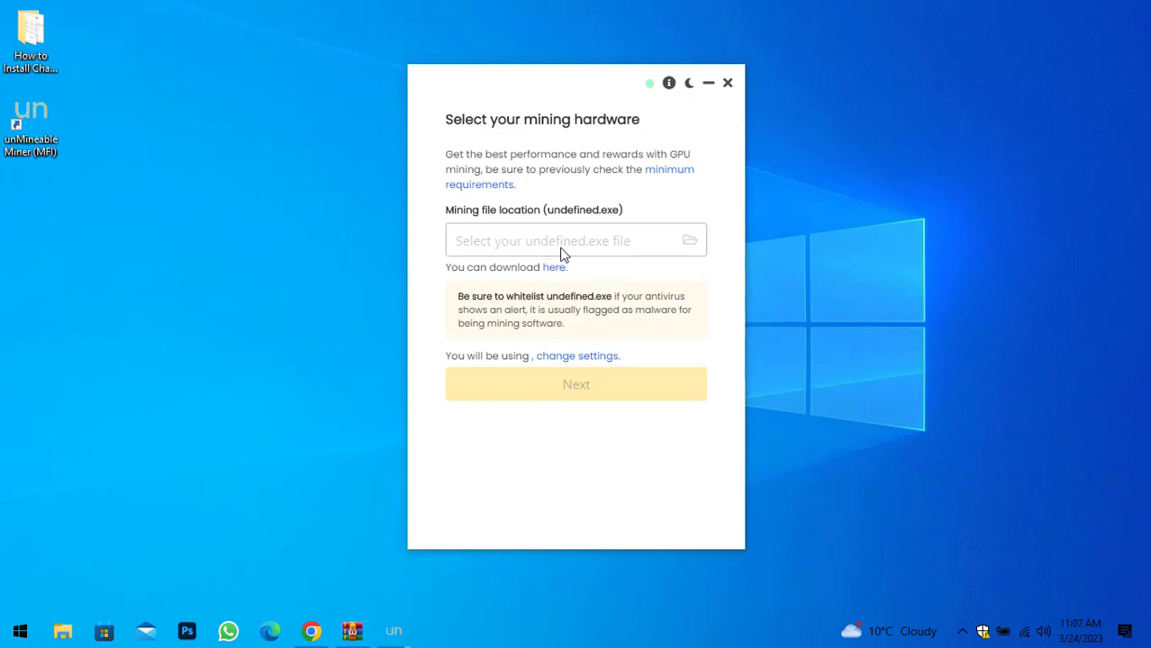
click(518, 377)
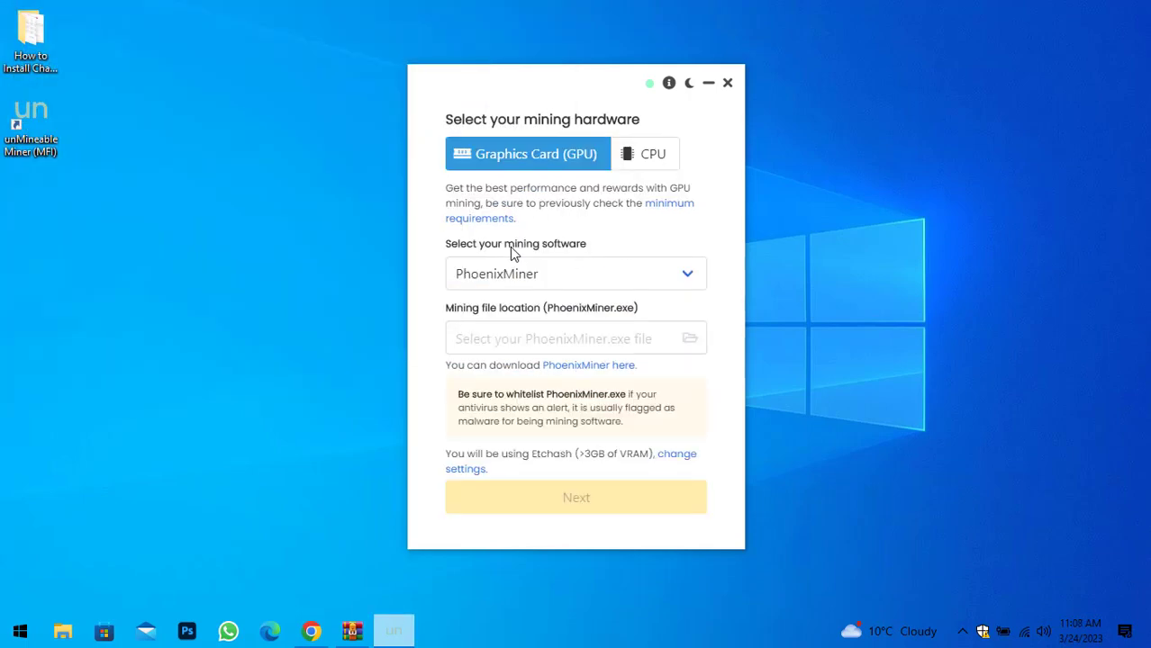
click(560, 272)
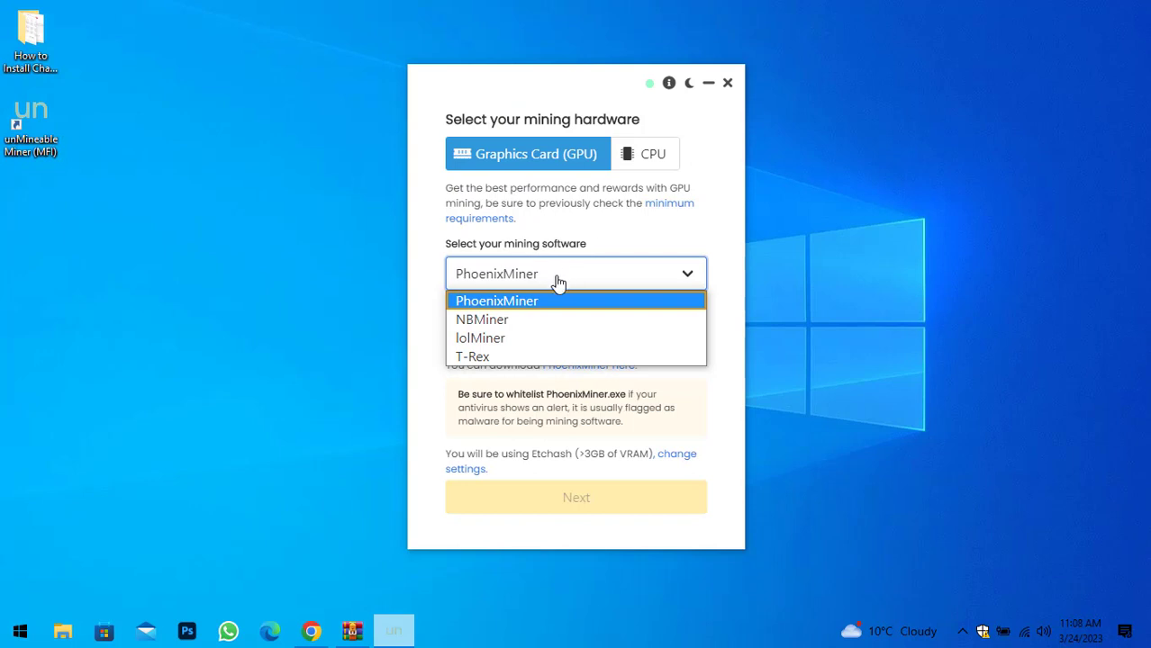
click(517, 323)
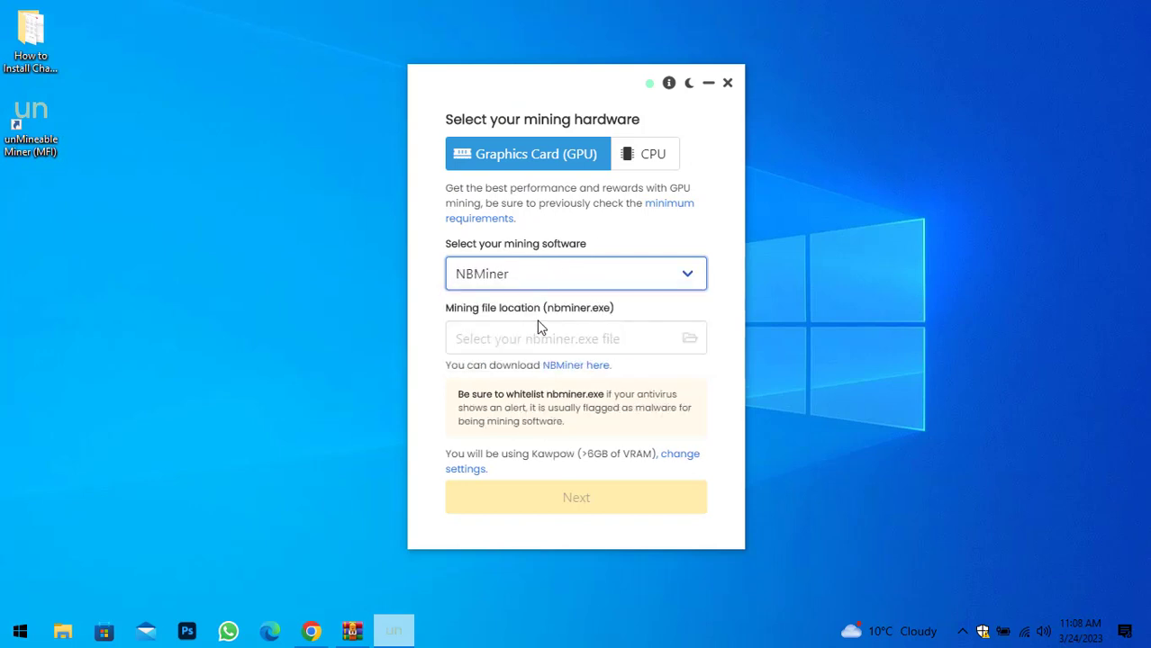
click(582, 371)
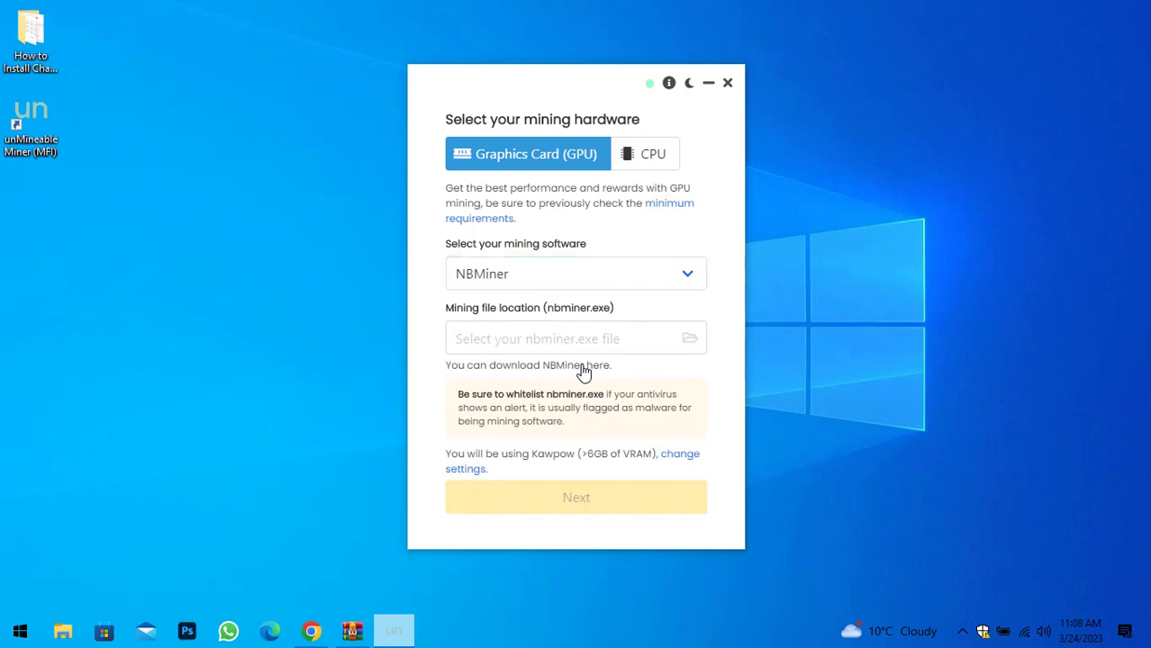
click(633, 576)
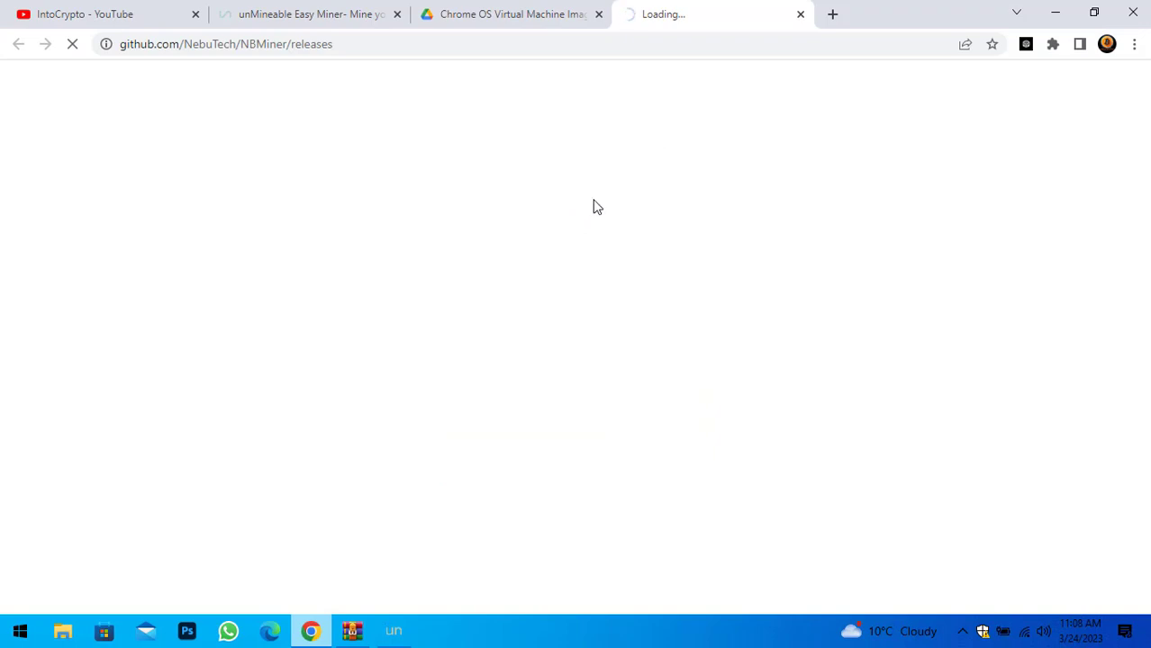
Download NBMiner_42.3_Win.zip (11.00 MB) from the GitHub releases Assets list.
scroll(504, 252, down, 5)
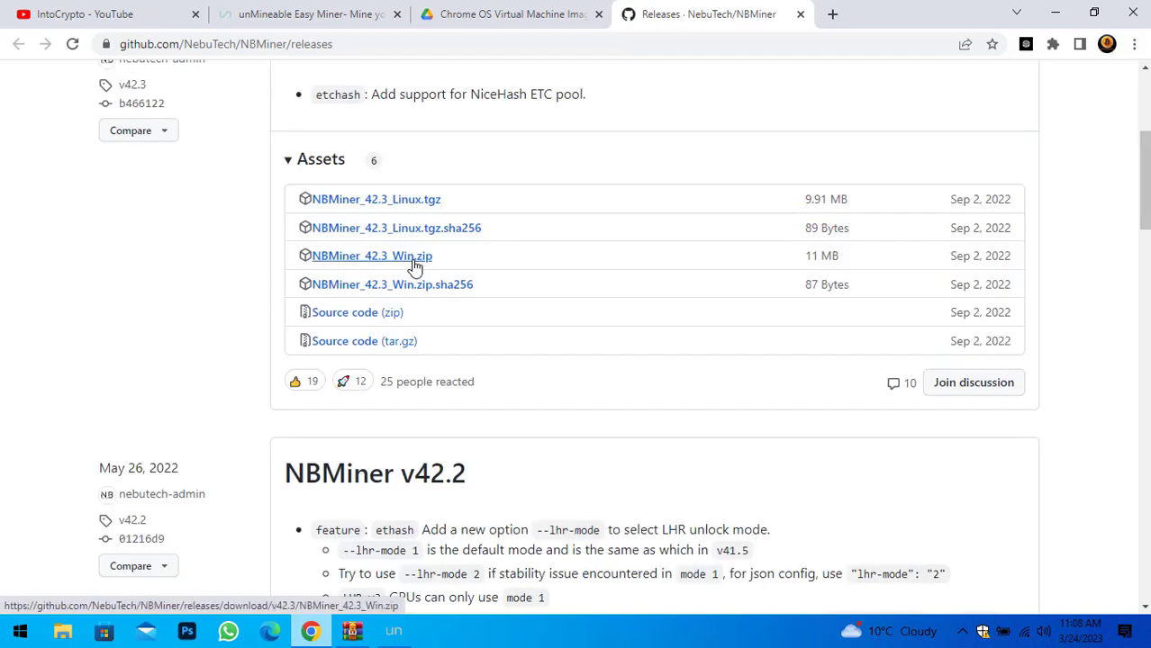
click(415, 266)
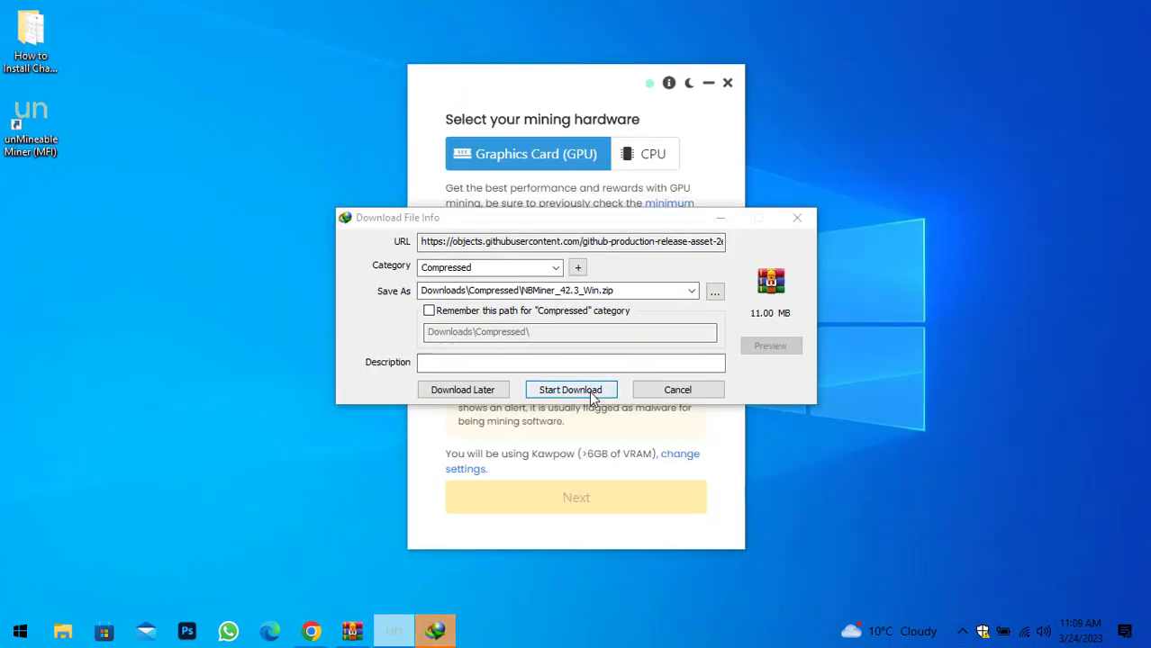
click(589, 390)
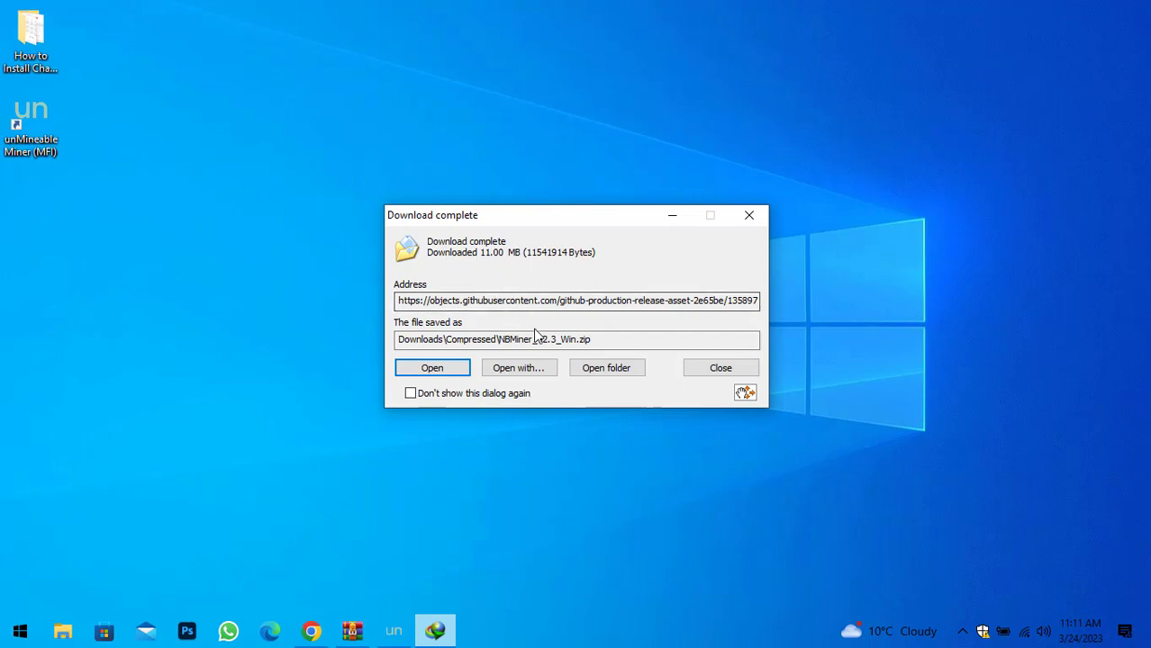
Extract NBMiner_42.3_Win.zip here in Downloads\Compressed, creating the NBMiner_Win folder.
click(616, 370)
right_click(399, 192)
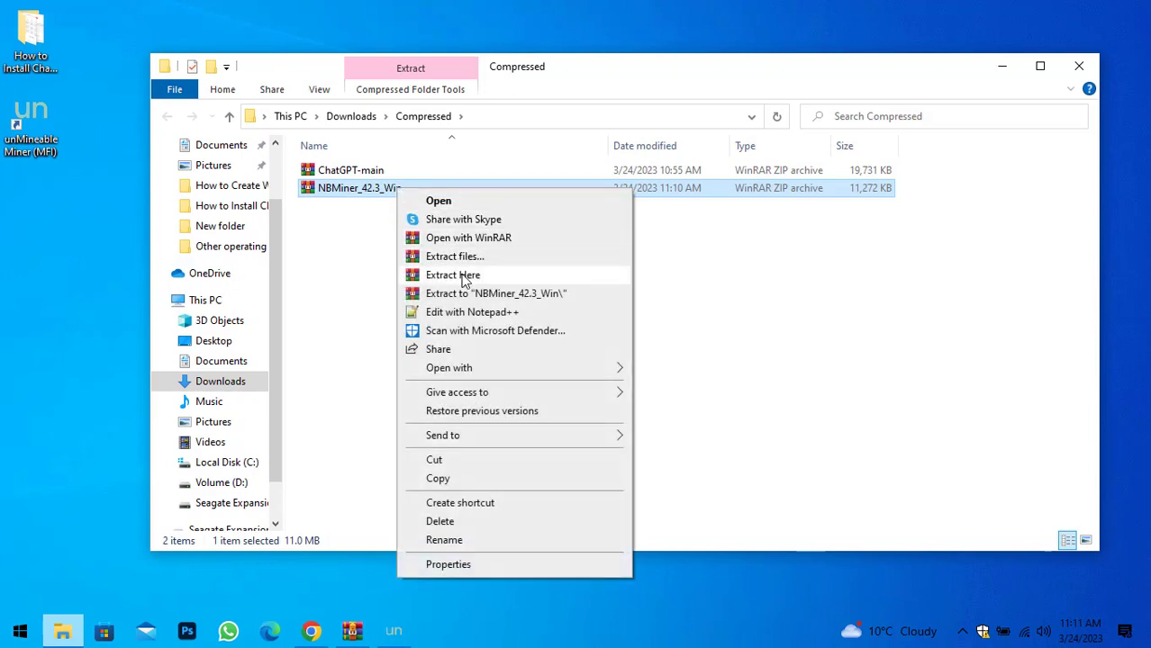
click(453, 275)
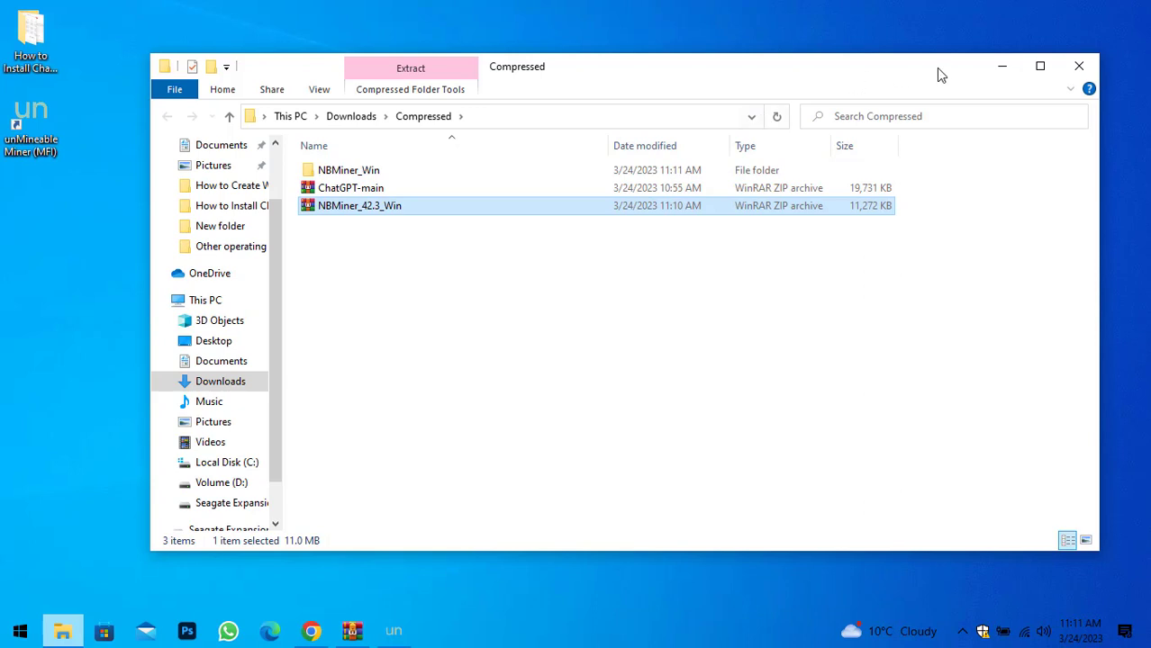
click(1012, 74)
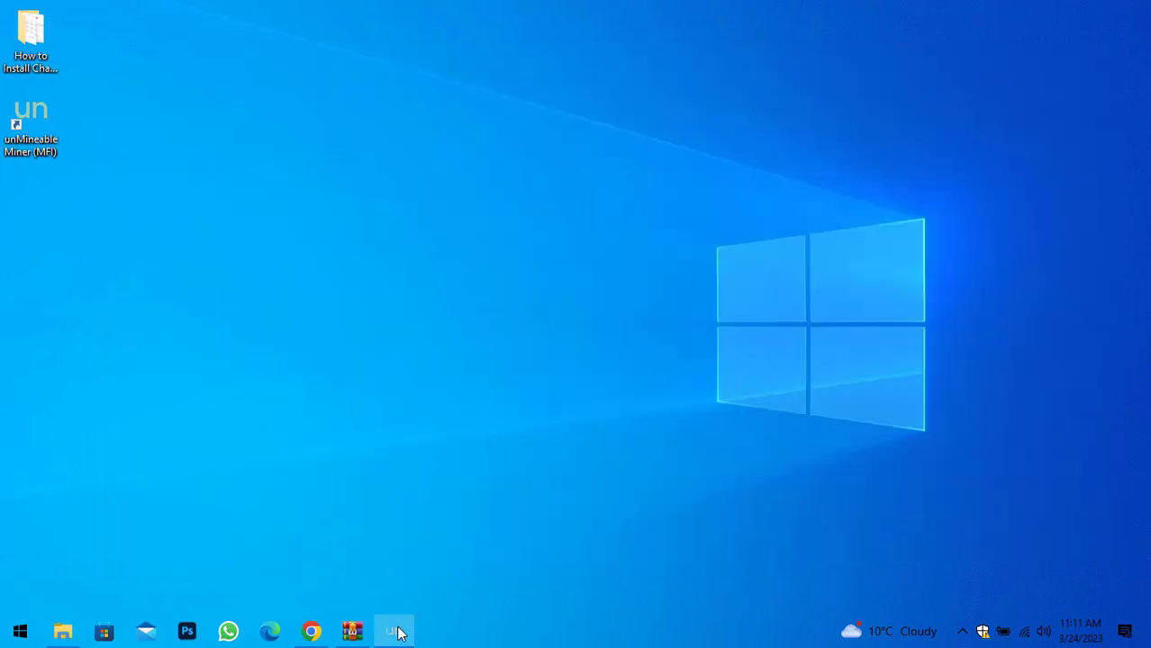
Point the mining file to Downloads\Compressed\NBMiner_Win\nbminer.exe and continue to the coin step.
click(393, 630)
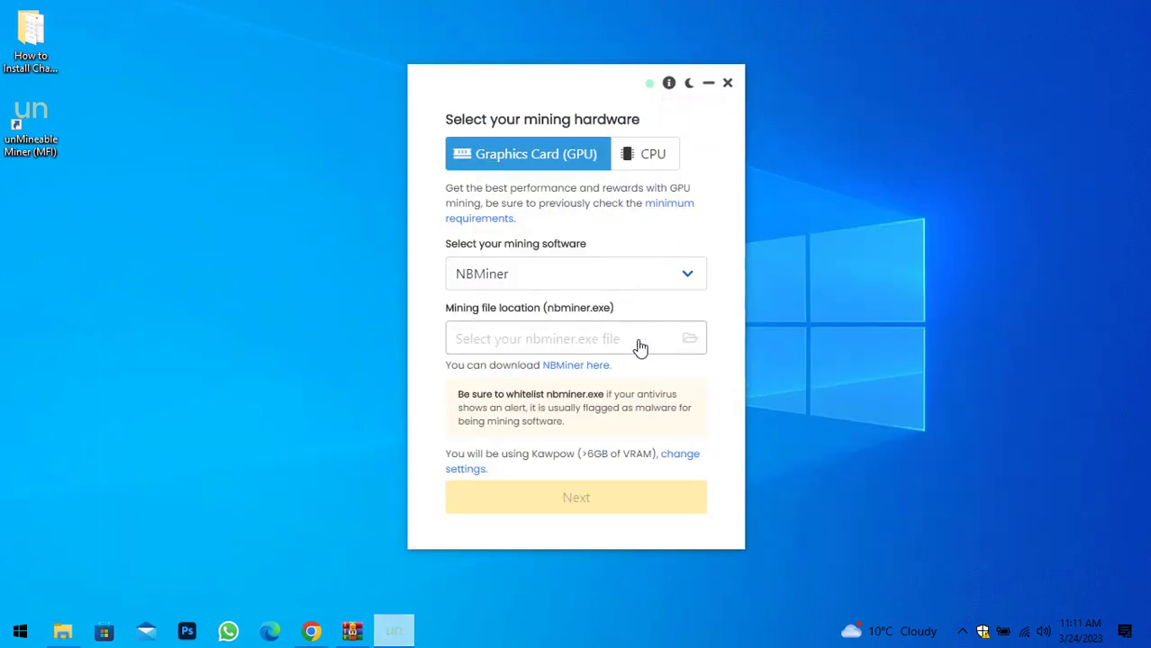
click(683, 343)
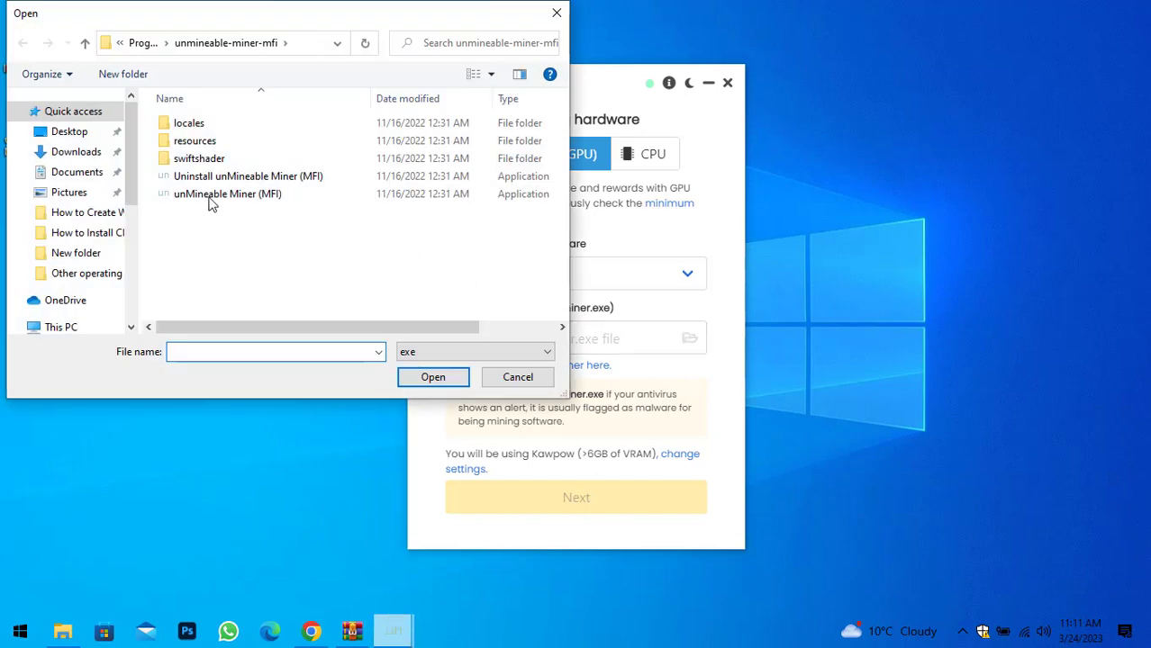
click(90, 153)
double_click(220, 159)
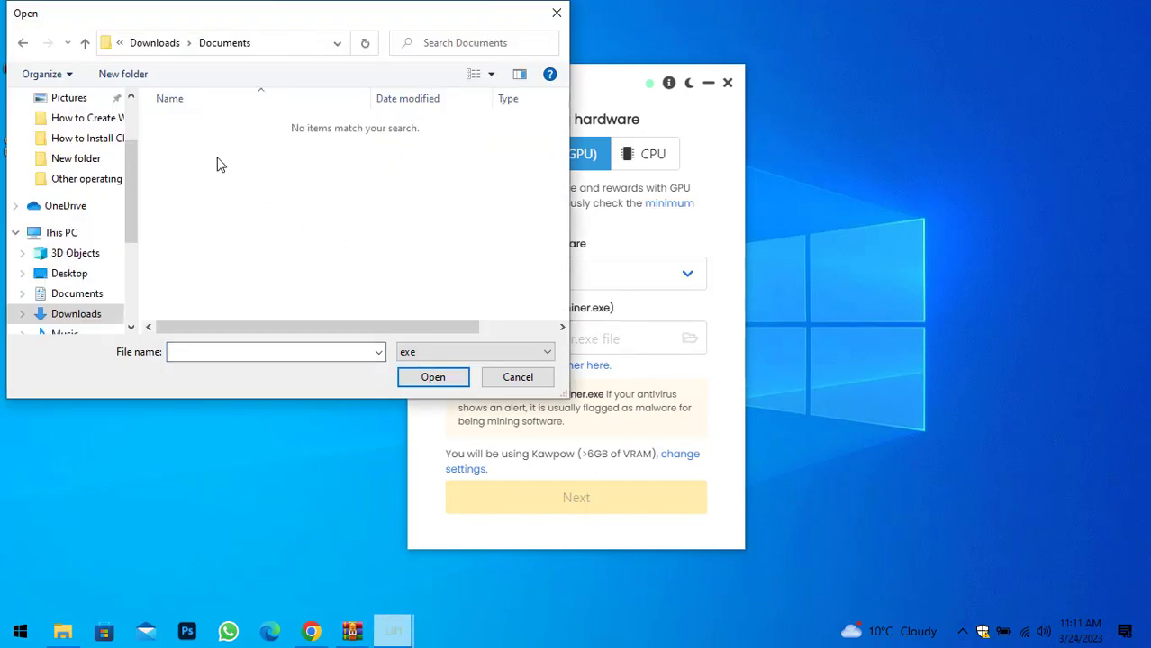
double_click(211, 124)
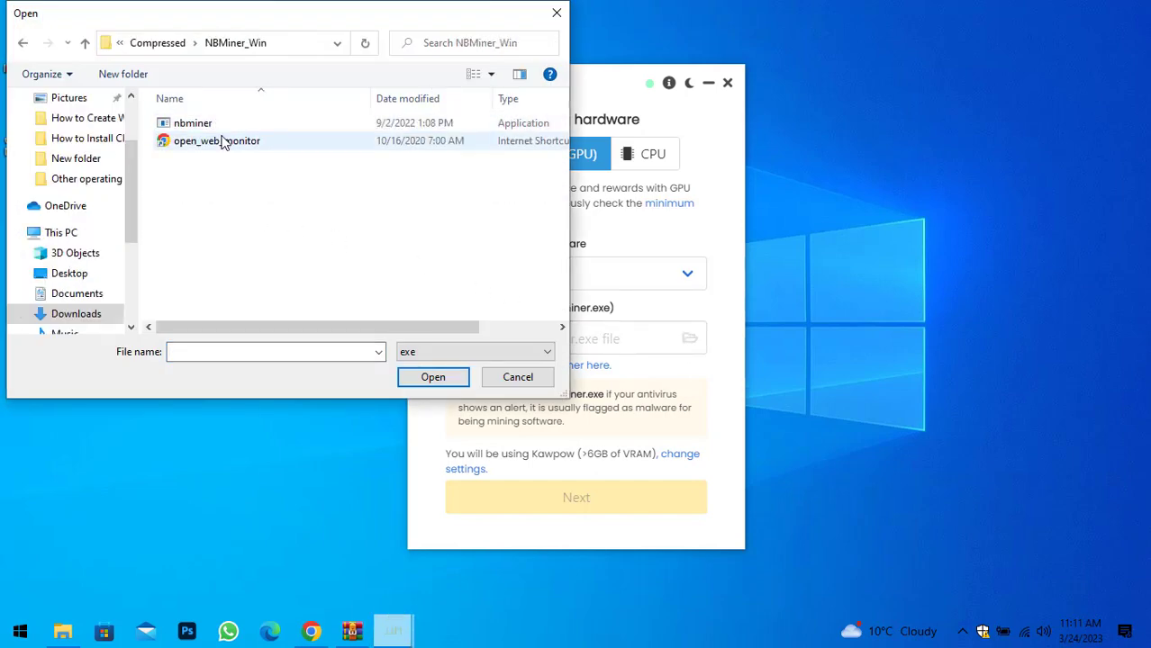
click(217, 125)
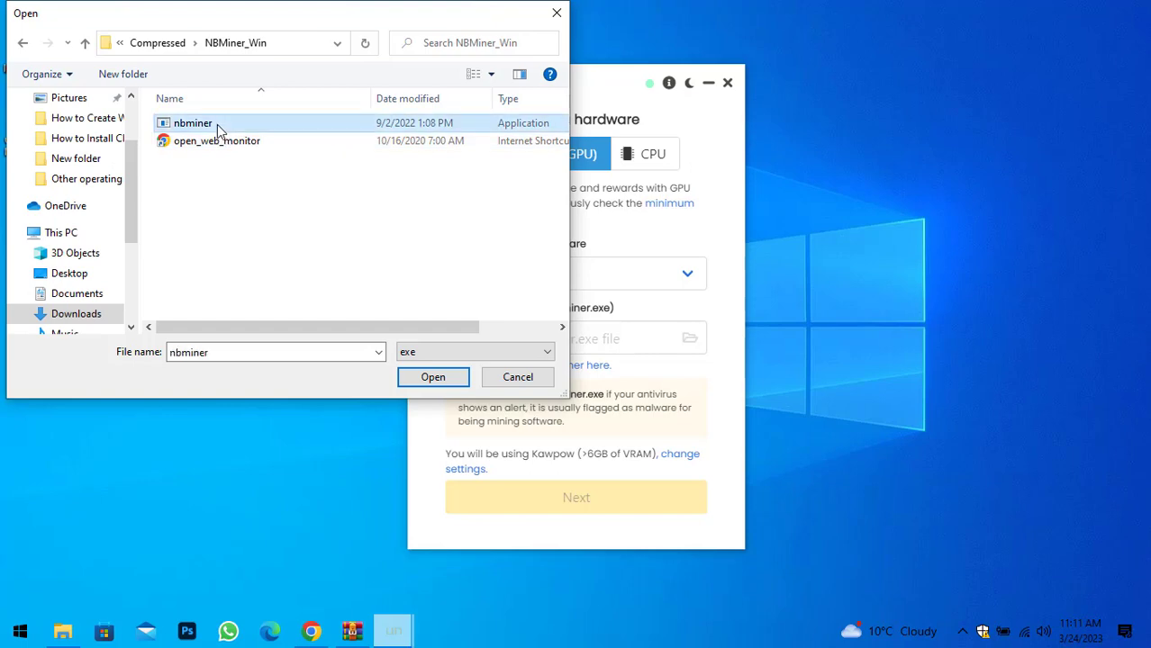
click(432, 377)
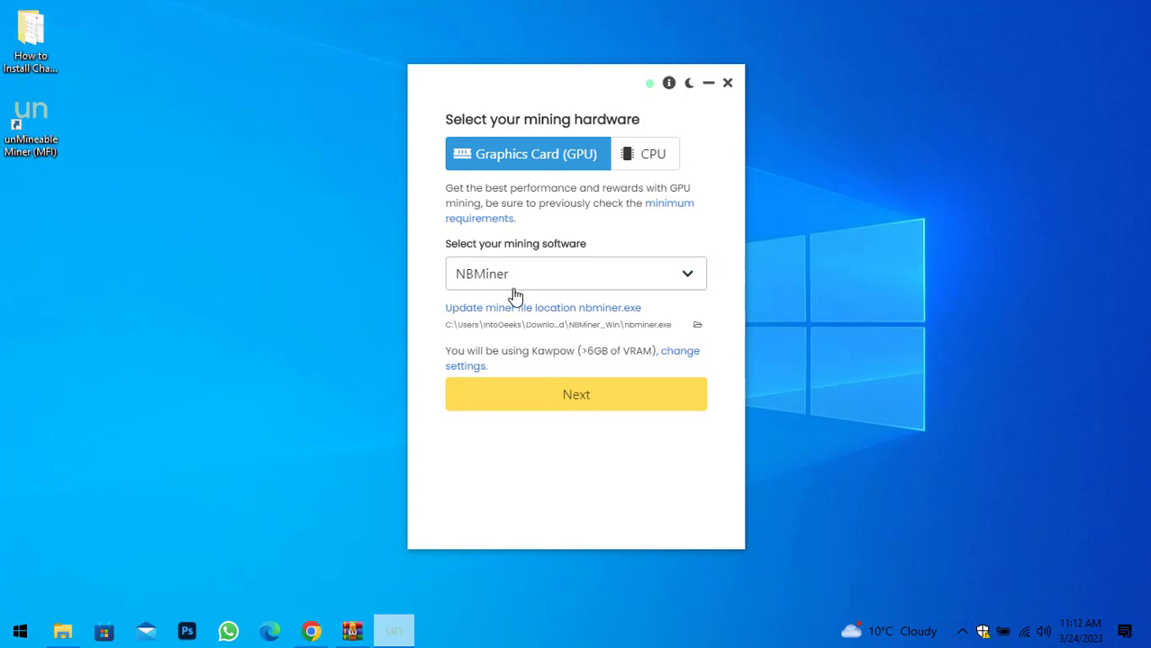
click(581, 405)
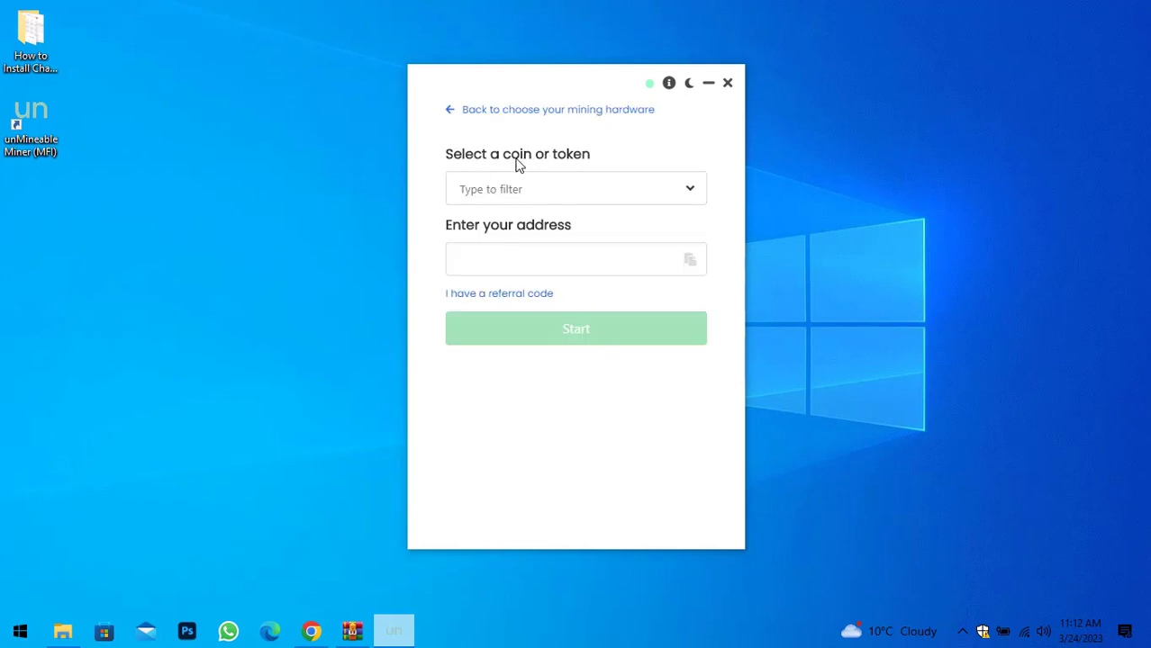
Pick Flux (FLUX) from the coin list and add the referral code field under the address.
click(655, 198)
click(573, 189)
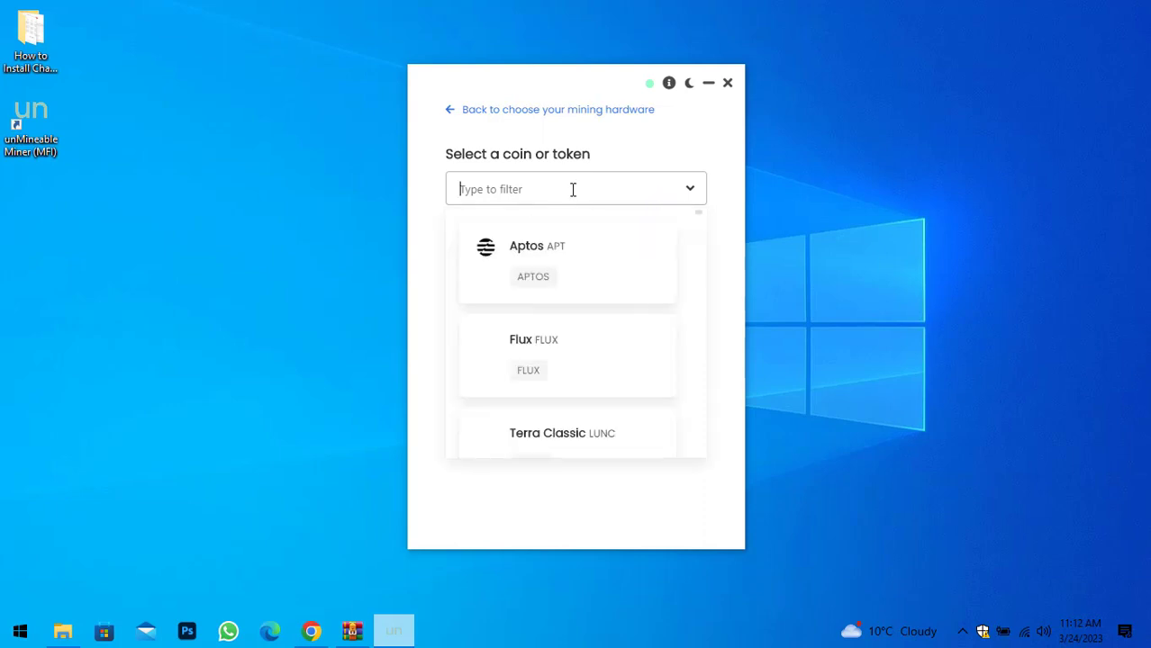
scroll(569, 335, down, 1)
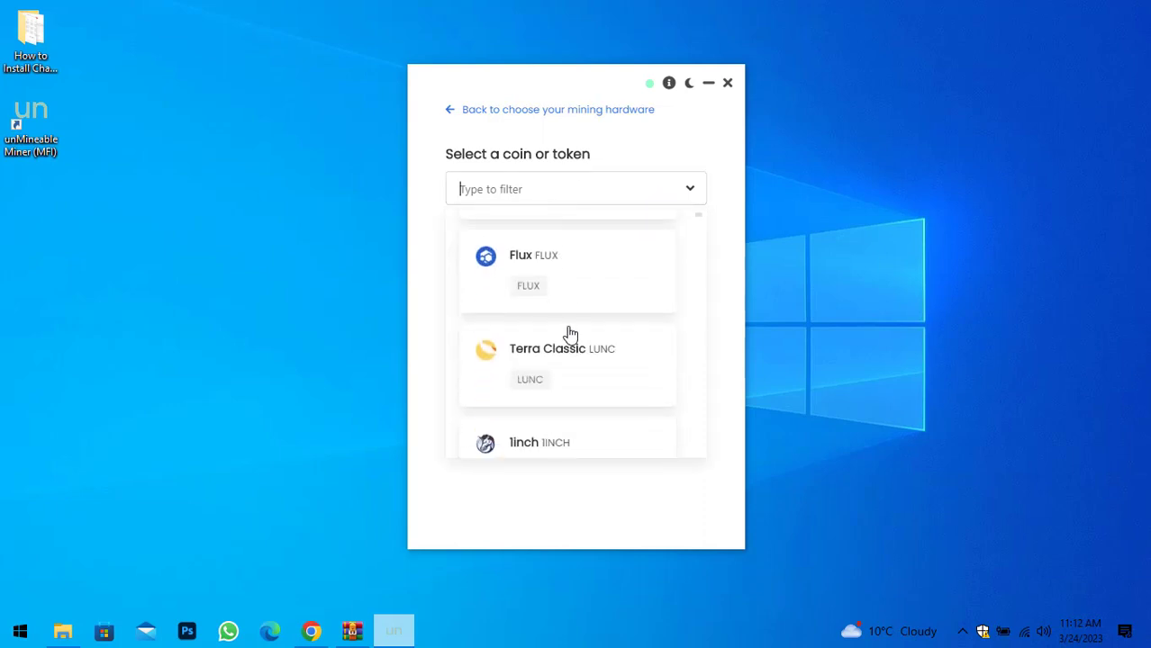
scroll(572, 338, down, 1)
scroll(575, 346, up, 1)
scroll(560, 339, up, 1)
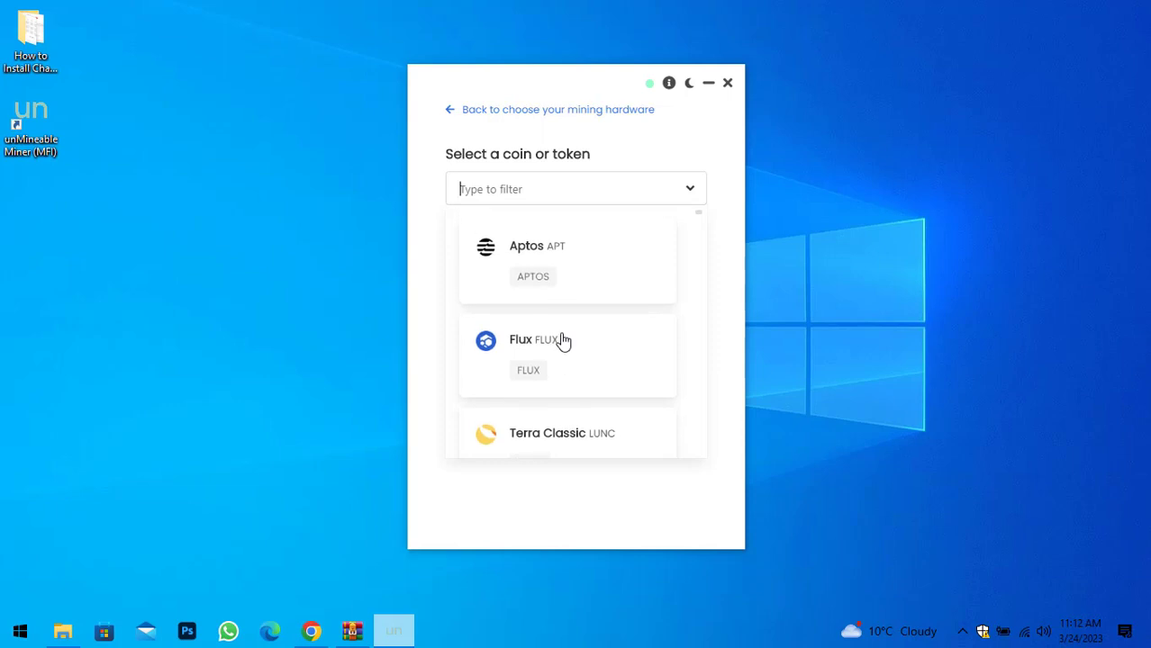
click(569, 350)
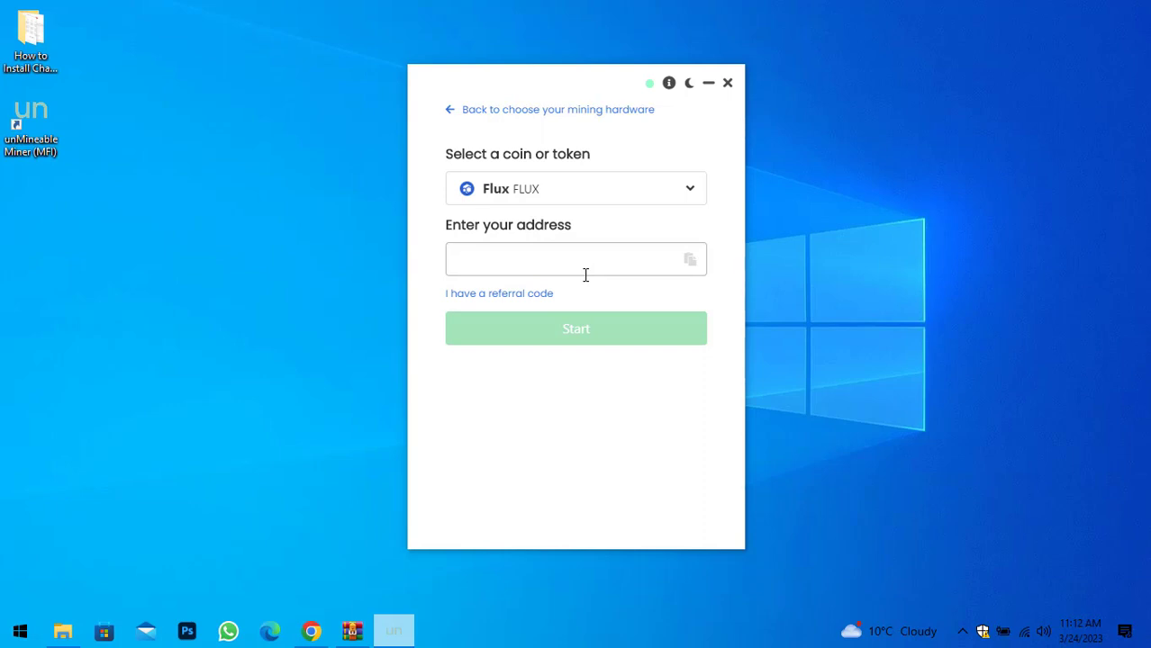
click(521, 260)
click(526, 295)
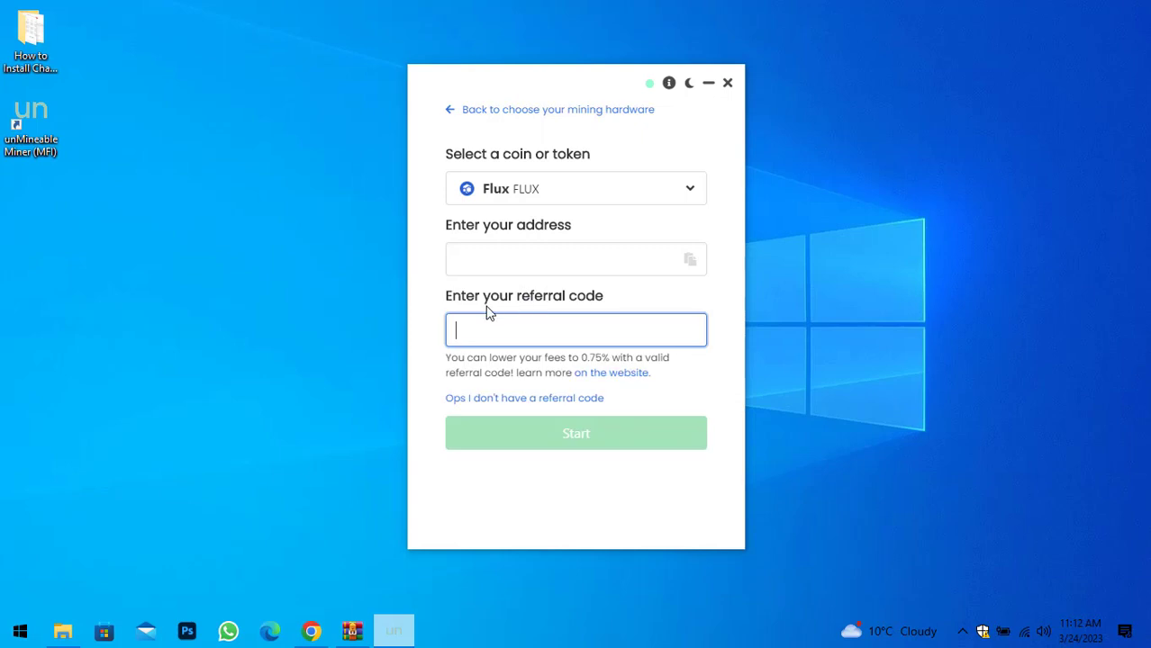